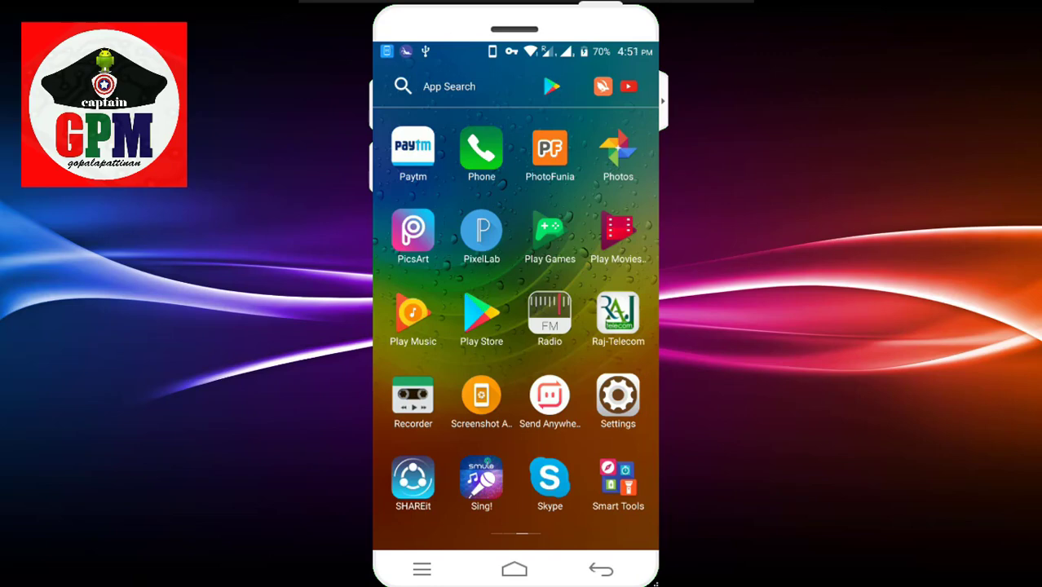
Step: Launch Teleport from the next app-drawer page to reach the selfie editor
scroll(515, 318, "right", 5)
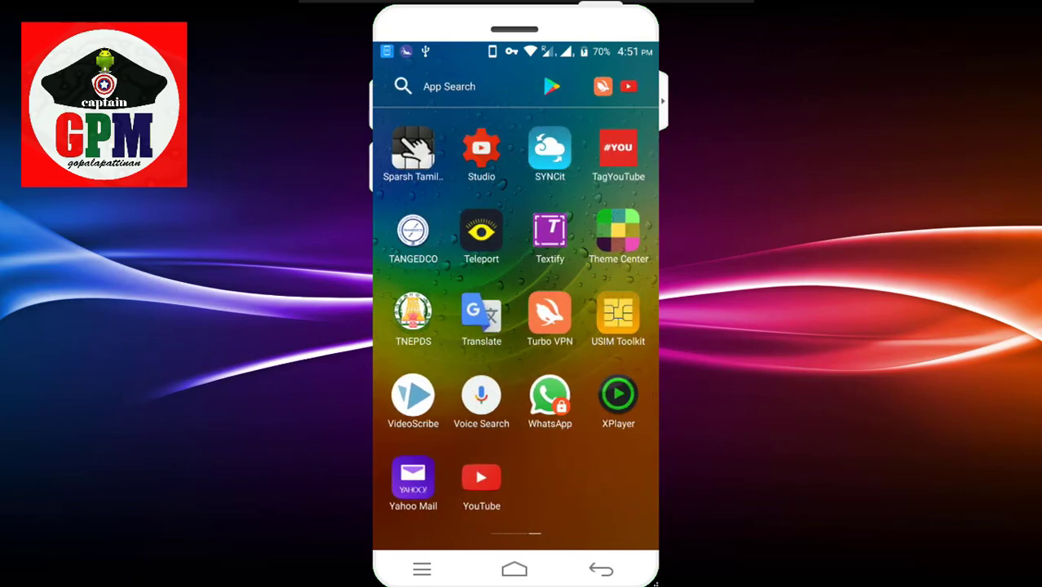
left_click(485, 236)
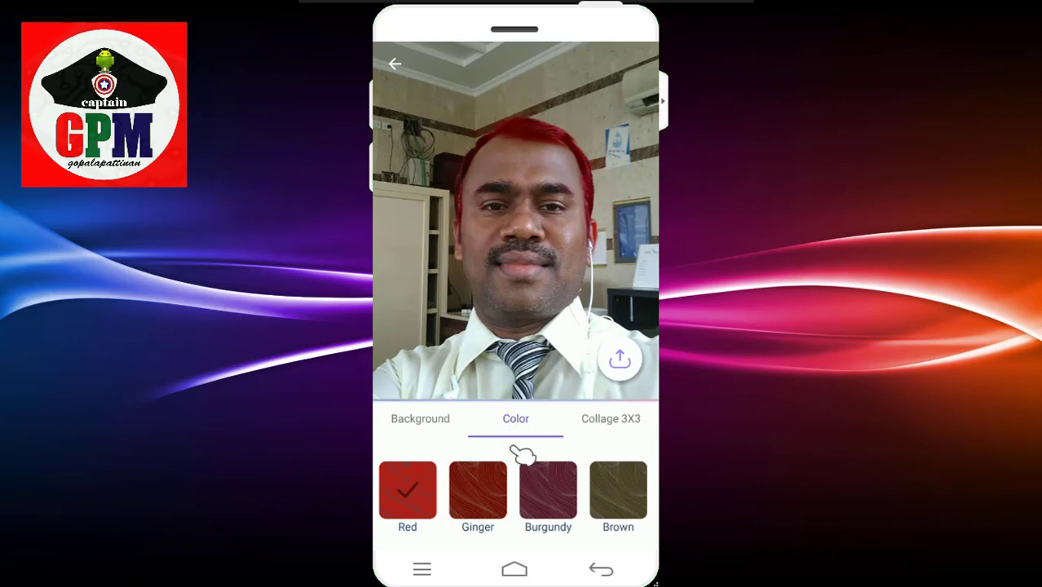
Step: Make the hair Brown and place the Paris 1 Eiffel Tower backdrop behind the person
left_click(620, 491)
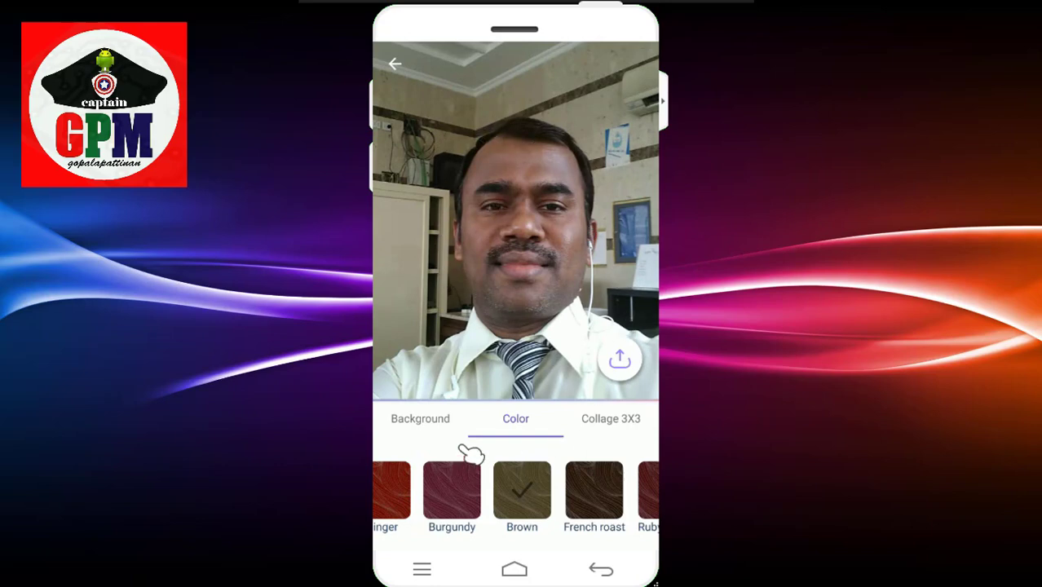
left_click(427, 419)
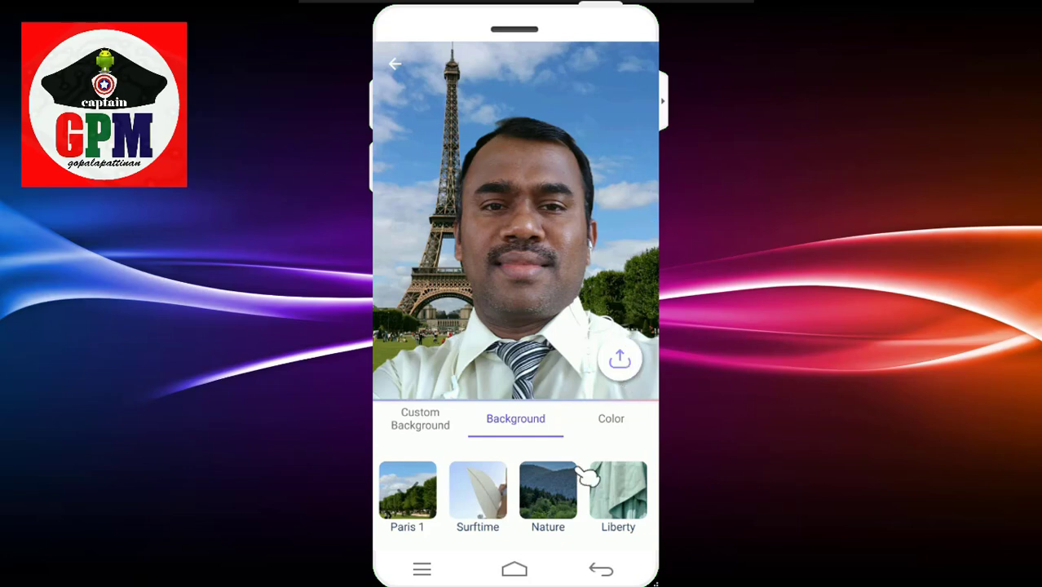
Step: Try the Surftime, Nature, Liberty, Currencies, Moon-landing and Paradise beach backdrops
left_click(480, 499)
left_click(568, 509)
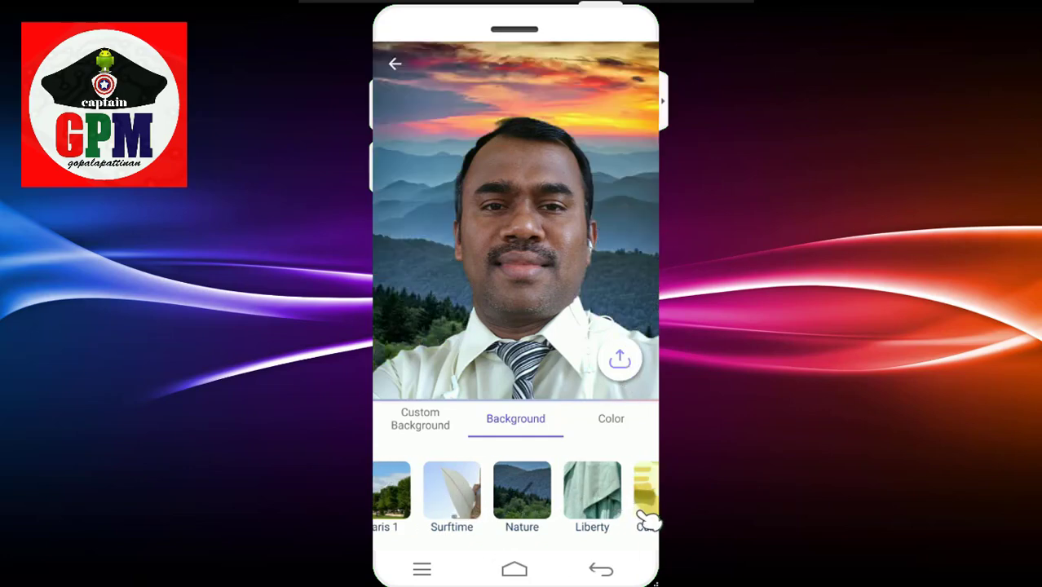
left_click(639, 499)
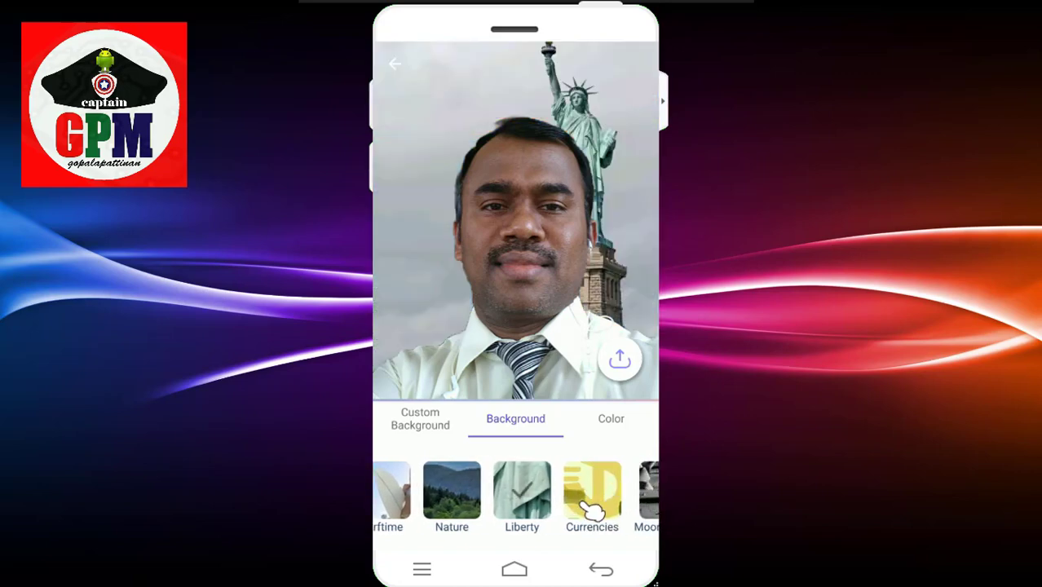
left_click(592, 507)
left_click(619, 508)
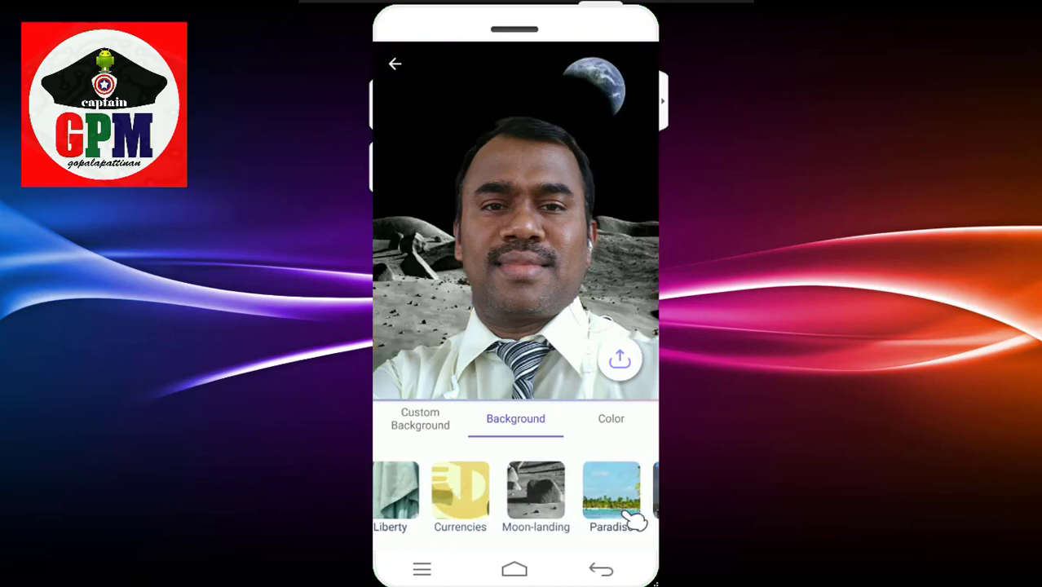
left_click(619, 499)
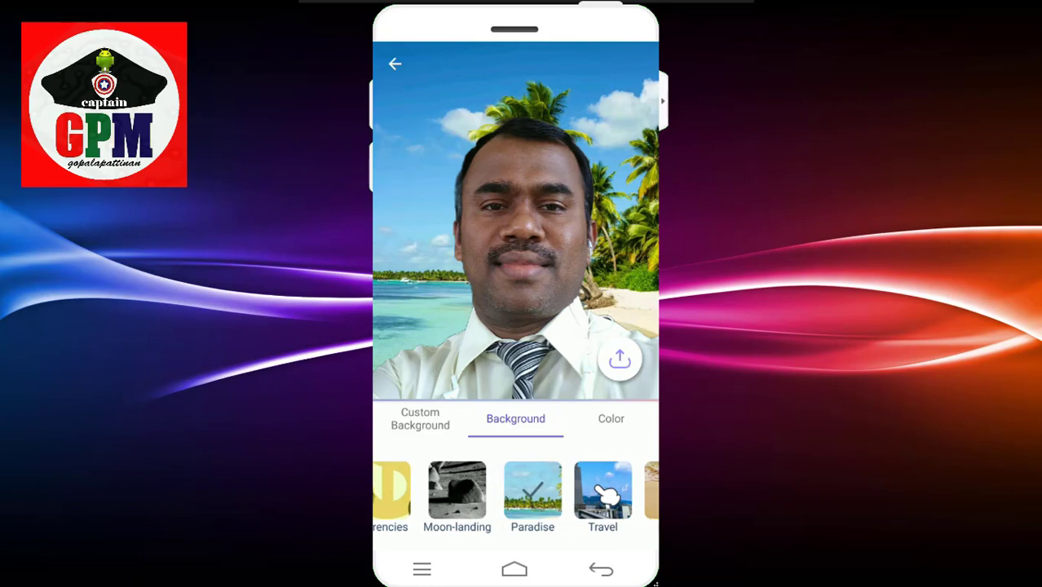
Step: Apply the Earth-from-space backdrop, then return to the hair colours with the office behind
scroll(607, 494, "right", 10)
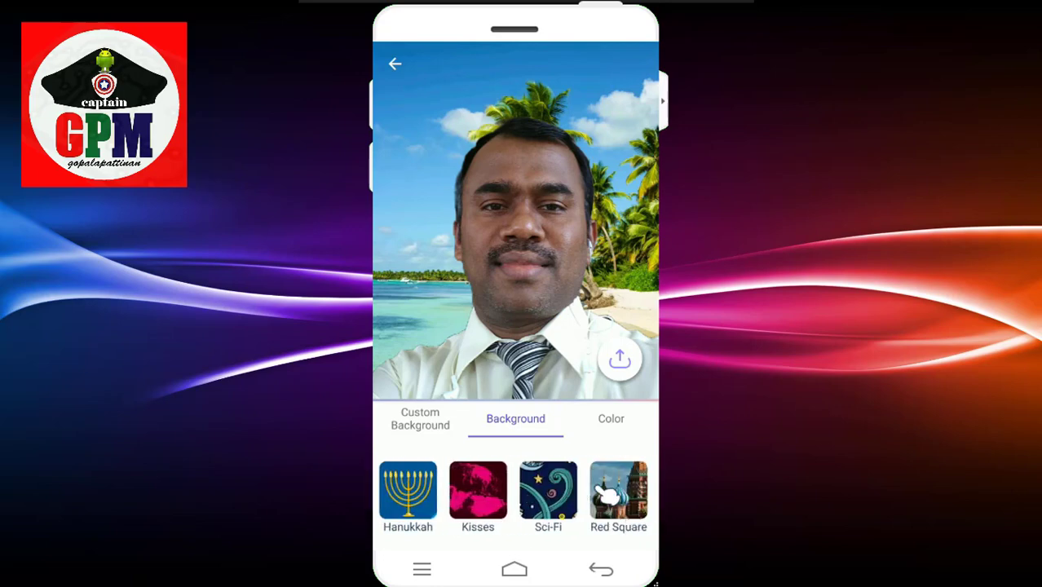
scroll(603, 491, "right", 10)
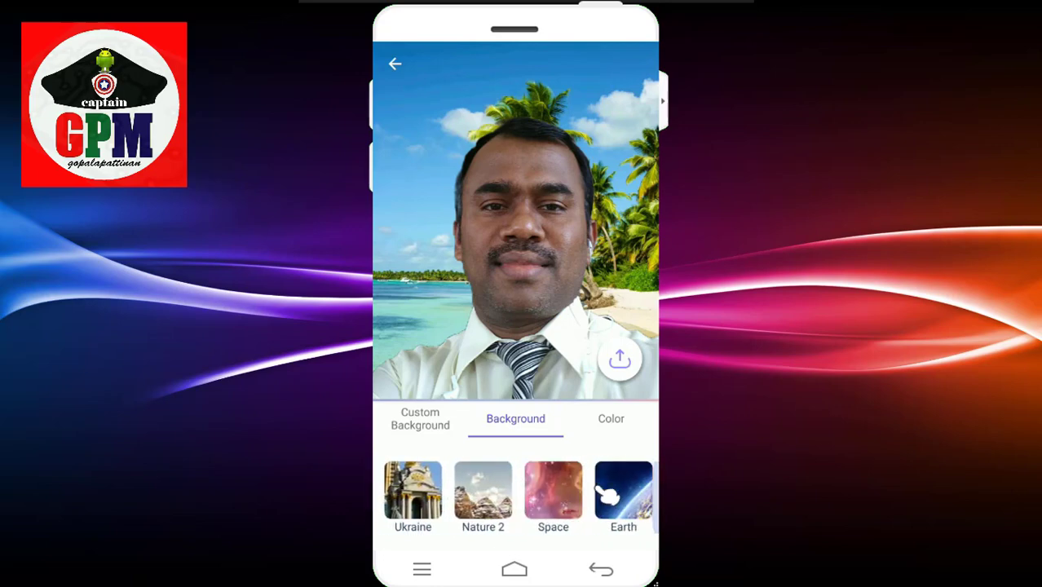
left_click(606, 493)
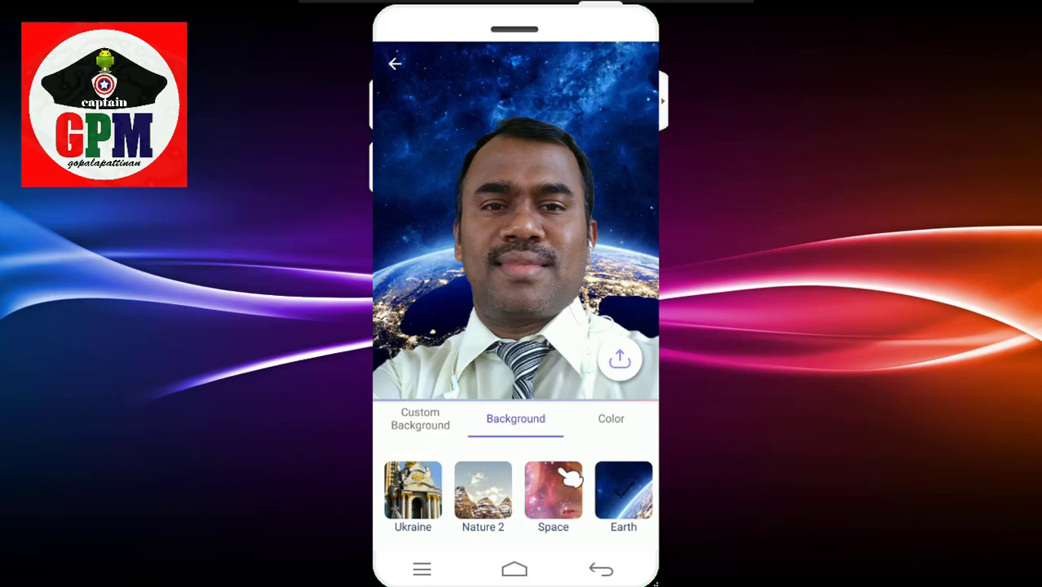
left_click(616, 421)
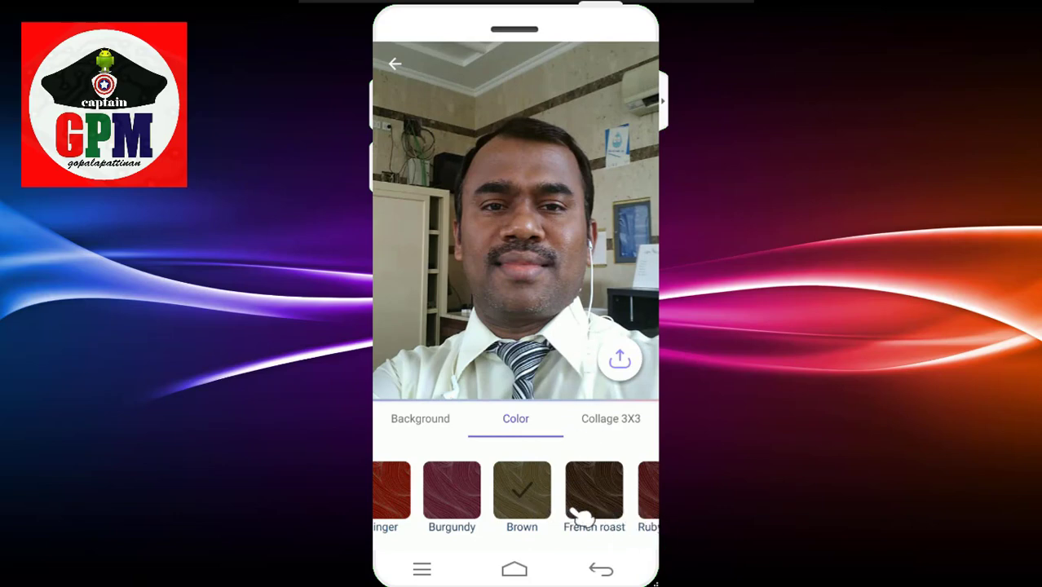
Step: Preview 3X3 and 2X2 hair-colour collages, then show Background blur at midpoint strength
left_click(618, 421)
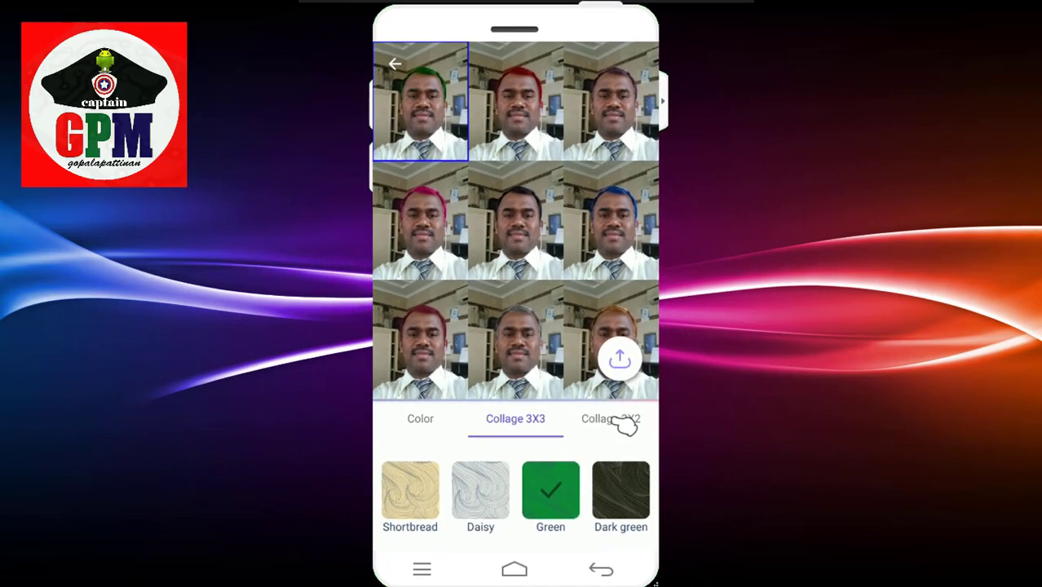
left_click(619, 420)
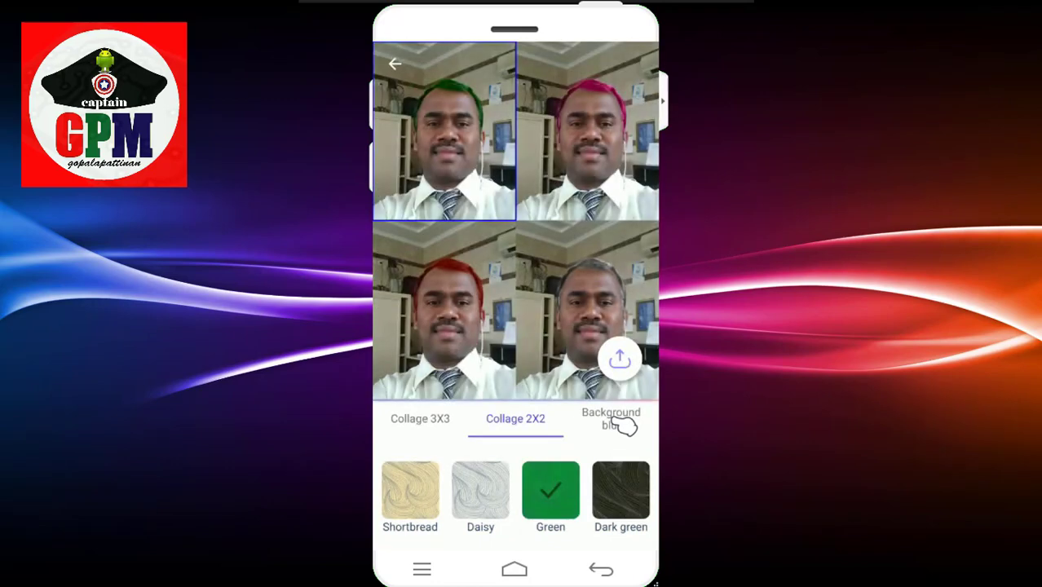
left_click(619, 420)
left_click(620, 420)
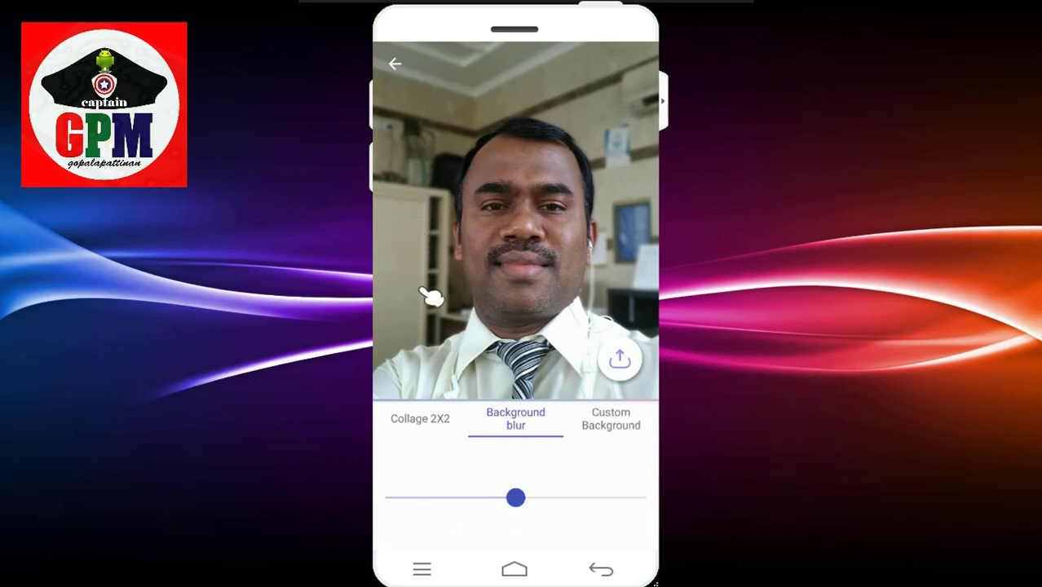
Step: Tune the office background blur strength with the slider, then switch to Custom Background mode
left_click_drag(516, 496, 333, 506)
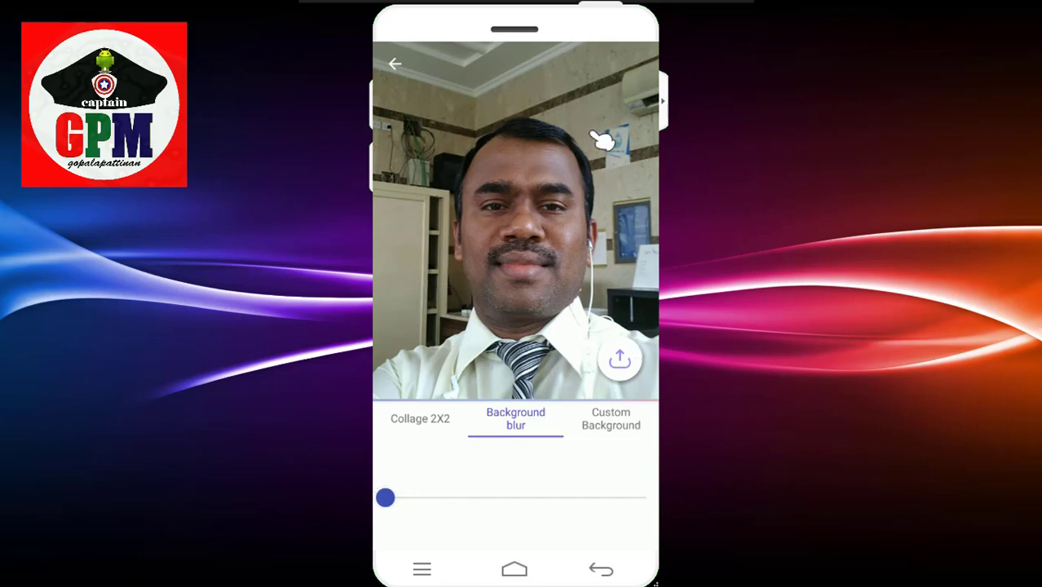
left_click_drag(403, 510, 709, 507)
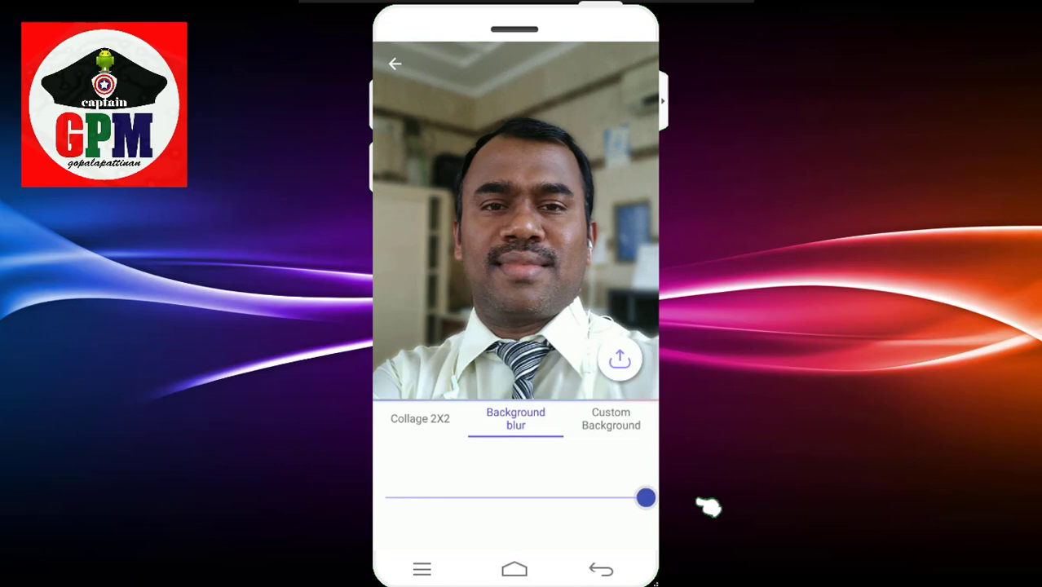
left_click_drag(641, 499, 552, 498)
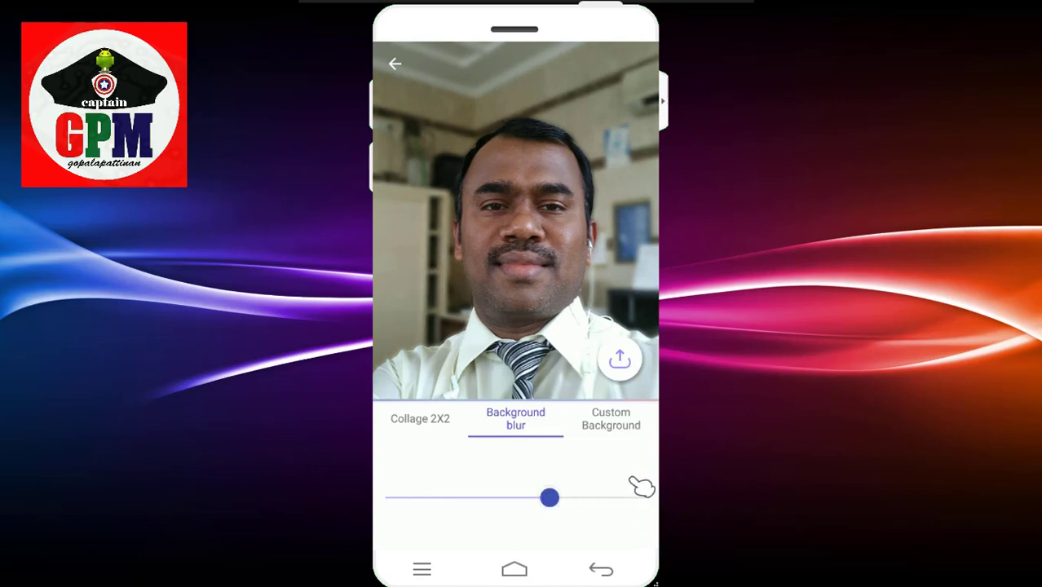
left_click(612, 418)
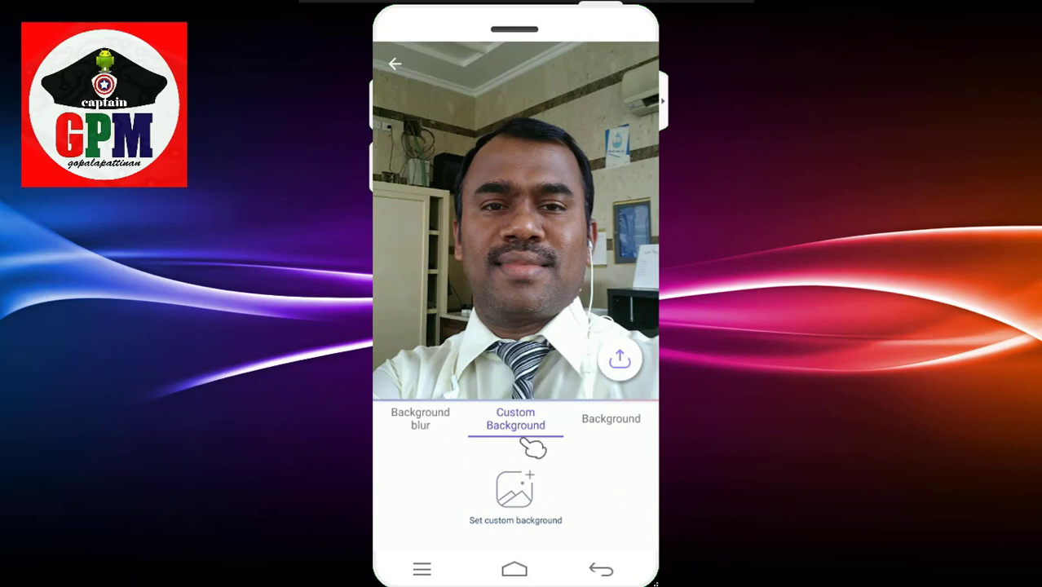
Step: Reapply the Earth-from-space backdrop and share the selfie to a WhatsApp chat
left_click(612, 423)
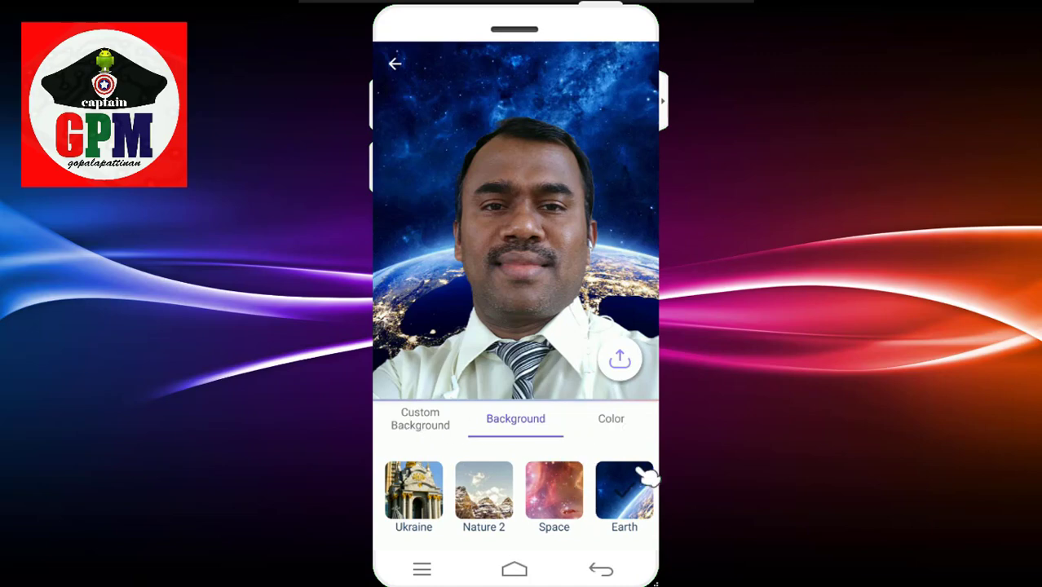
left_click(623, 358)
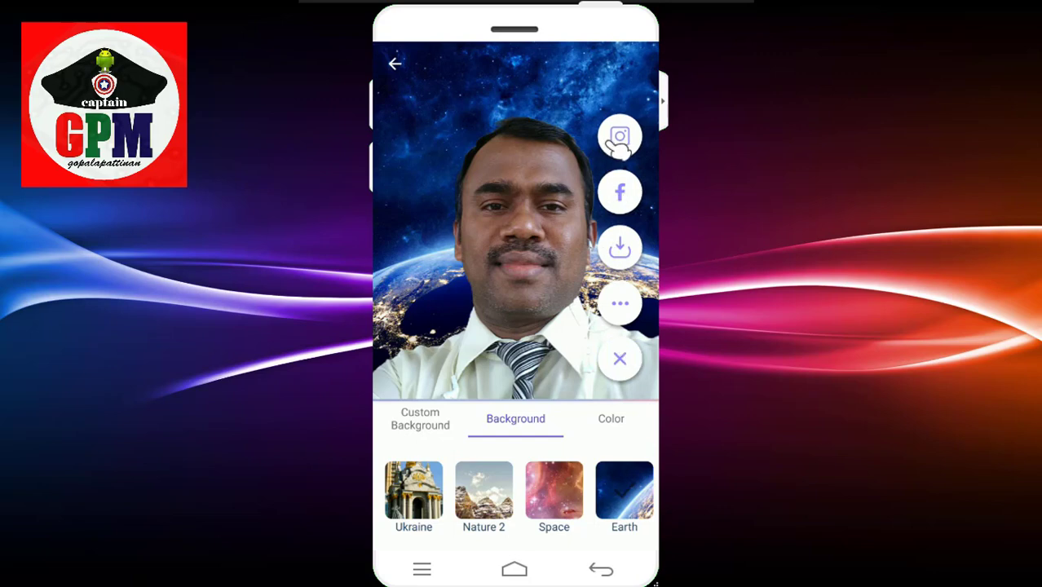
left_click(623, 304)
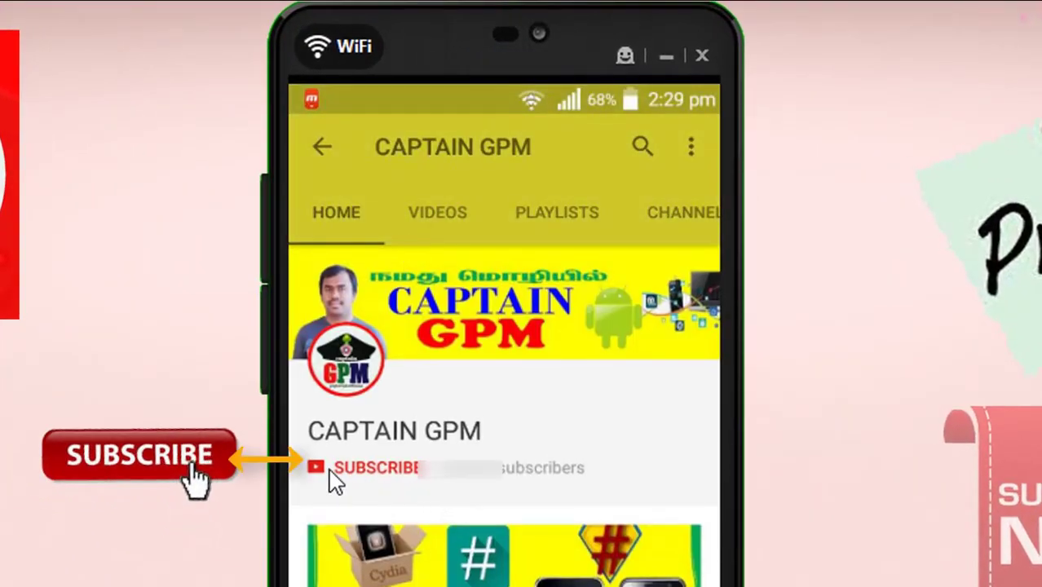
Step: Subscribe to the YouTube channel with all notifications and like its Facebook page
left_click(369, 475)
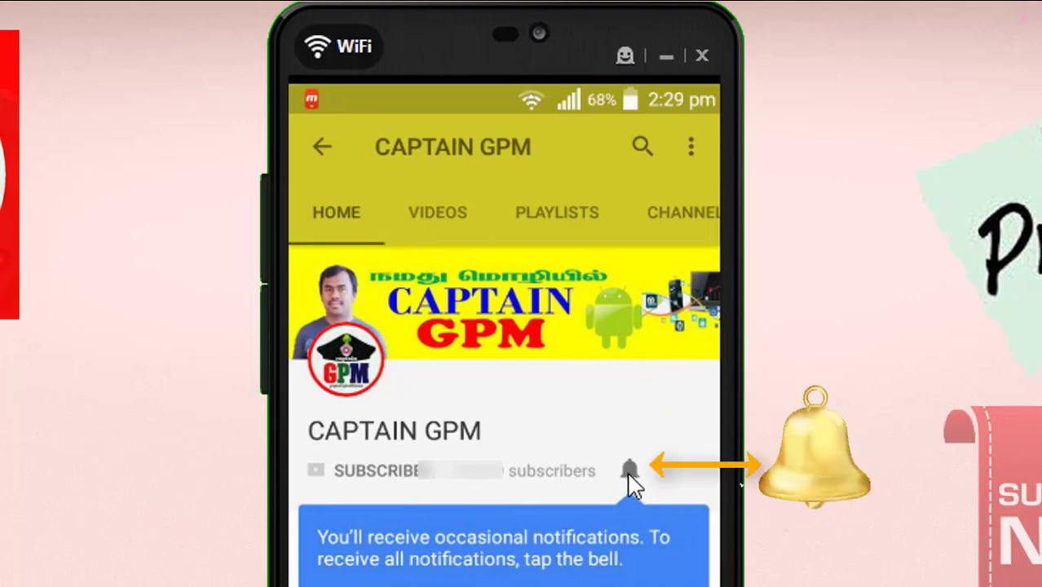
left_click(631, 471)
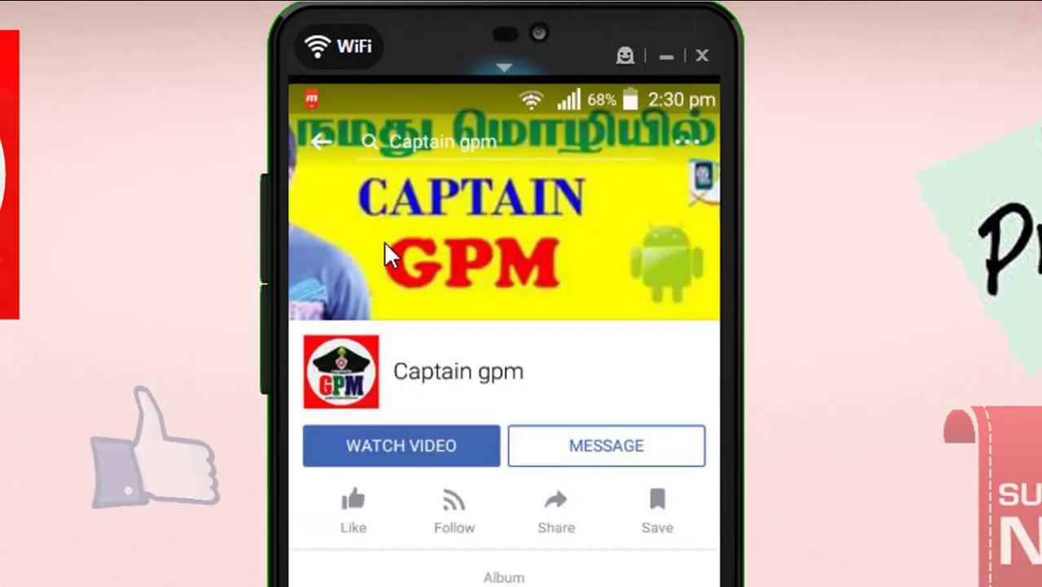
left_click(353, 504)
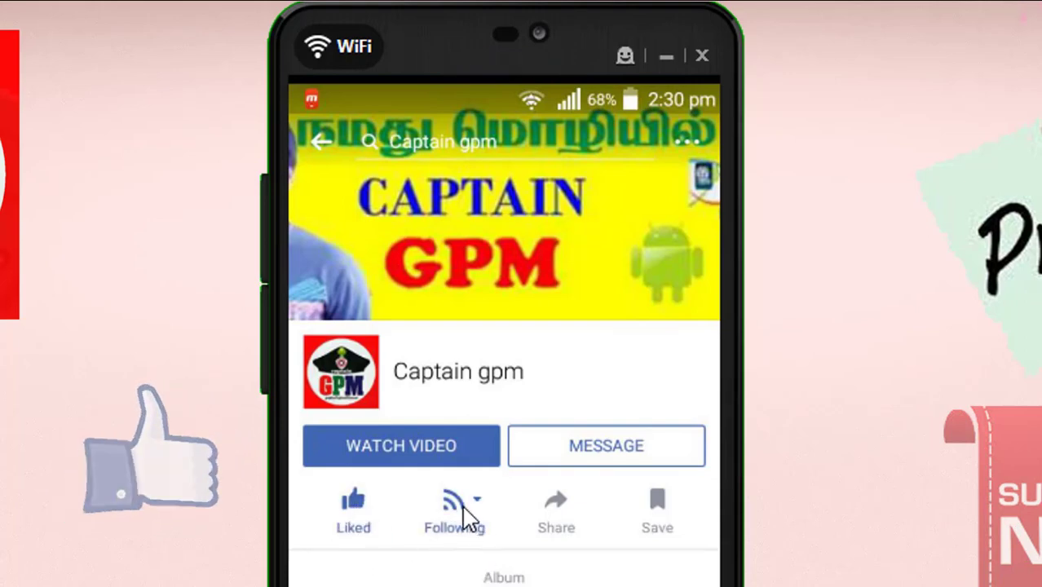
left_click(463, 512)
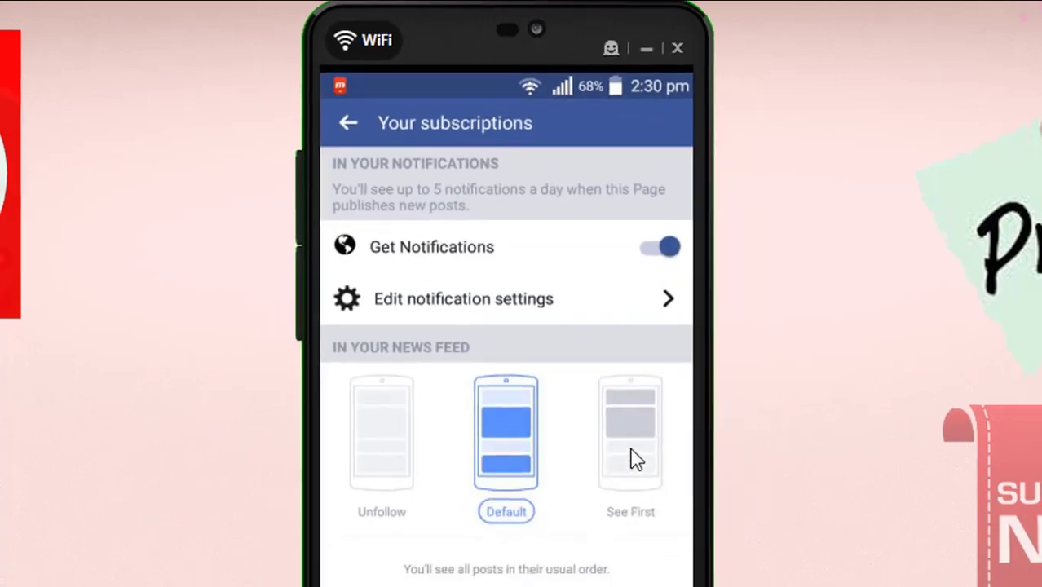
Step: Set the Facebook page to See First and its live-video notifications to All Live Posts
left_click(635, 456)
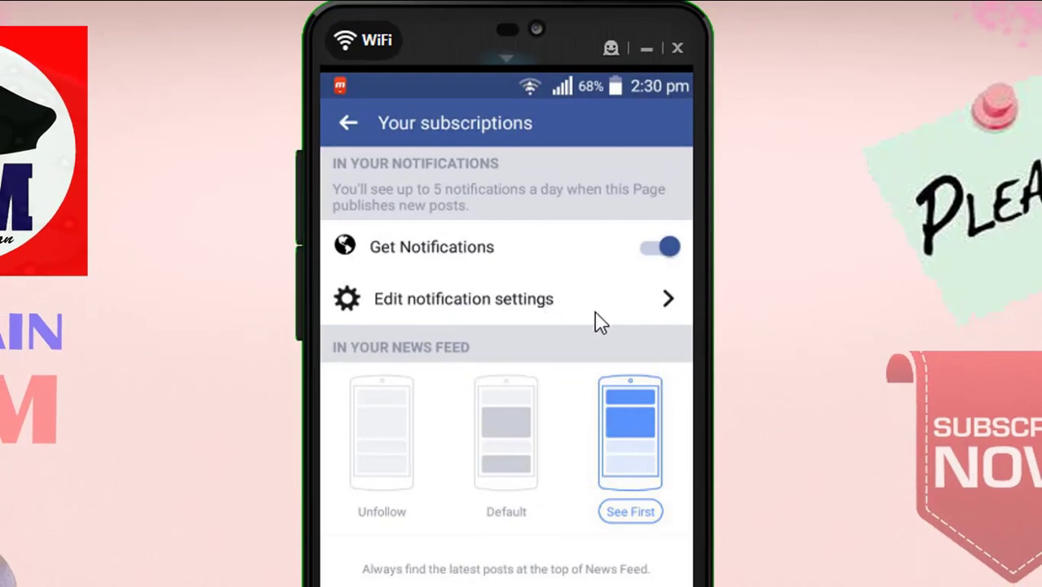
left_click(543, 307)
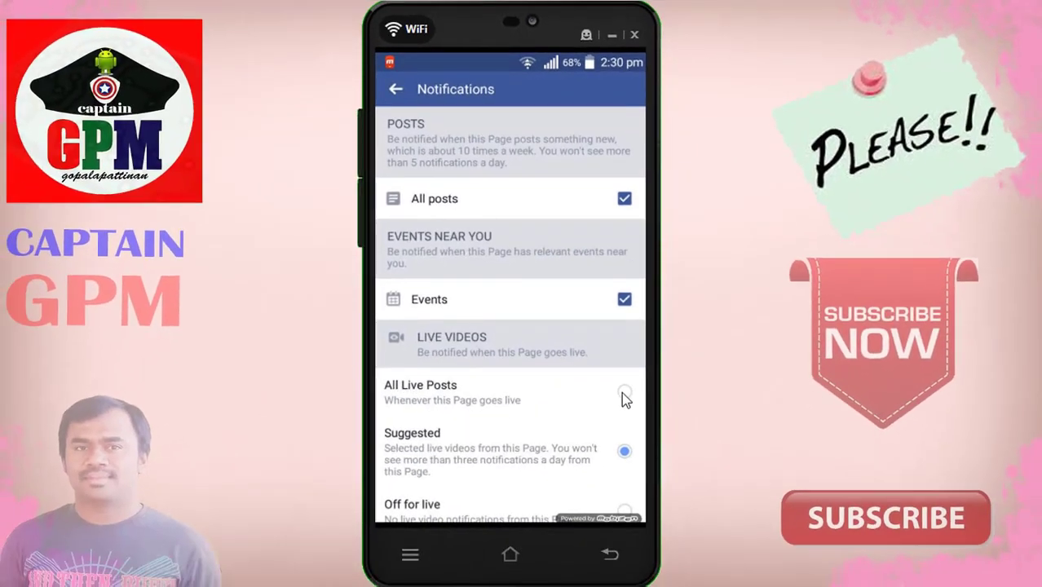
left_click(627, 399)
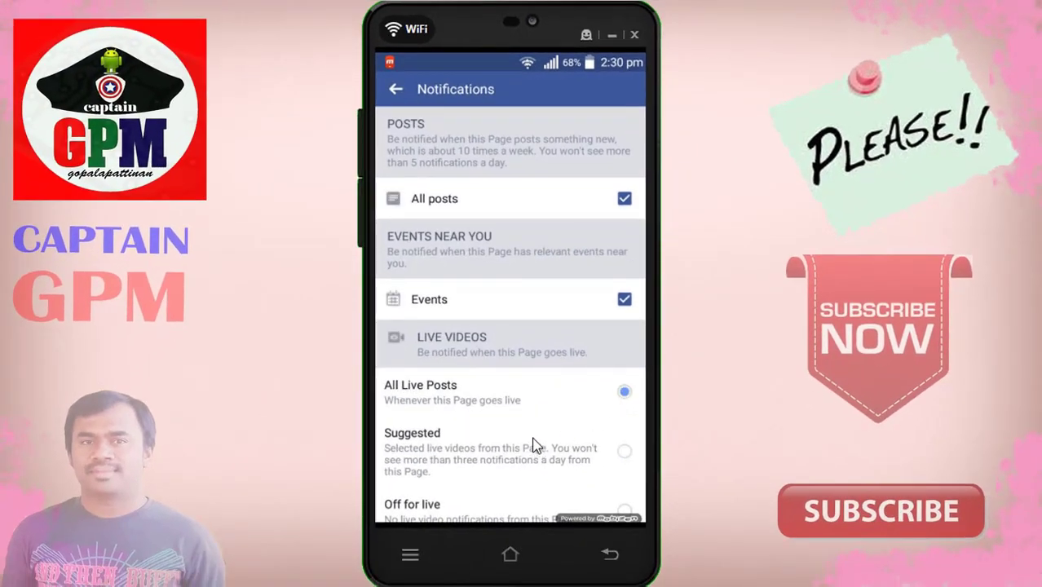
scroll(560, 434, "down", 1)
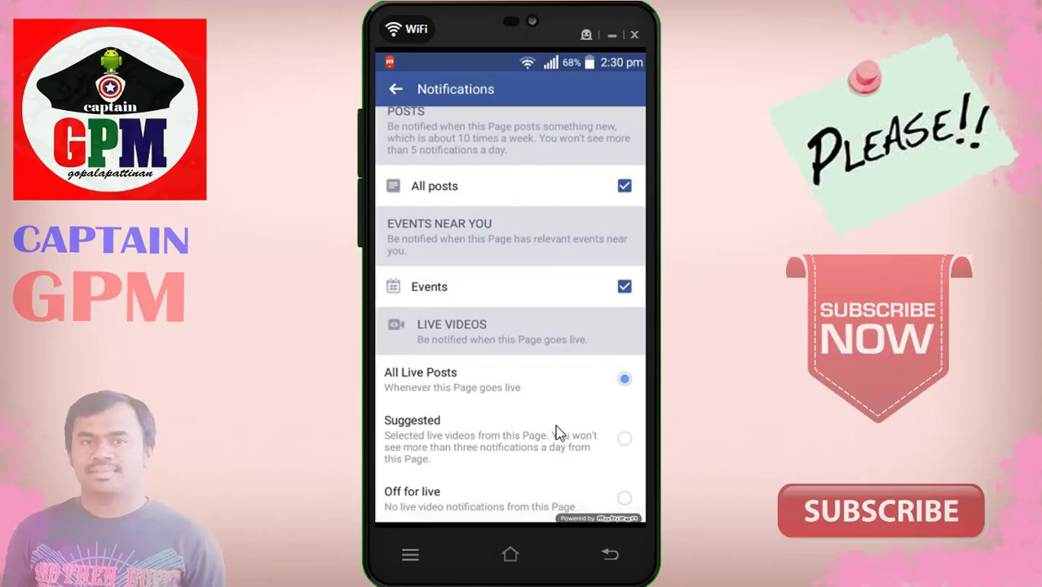